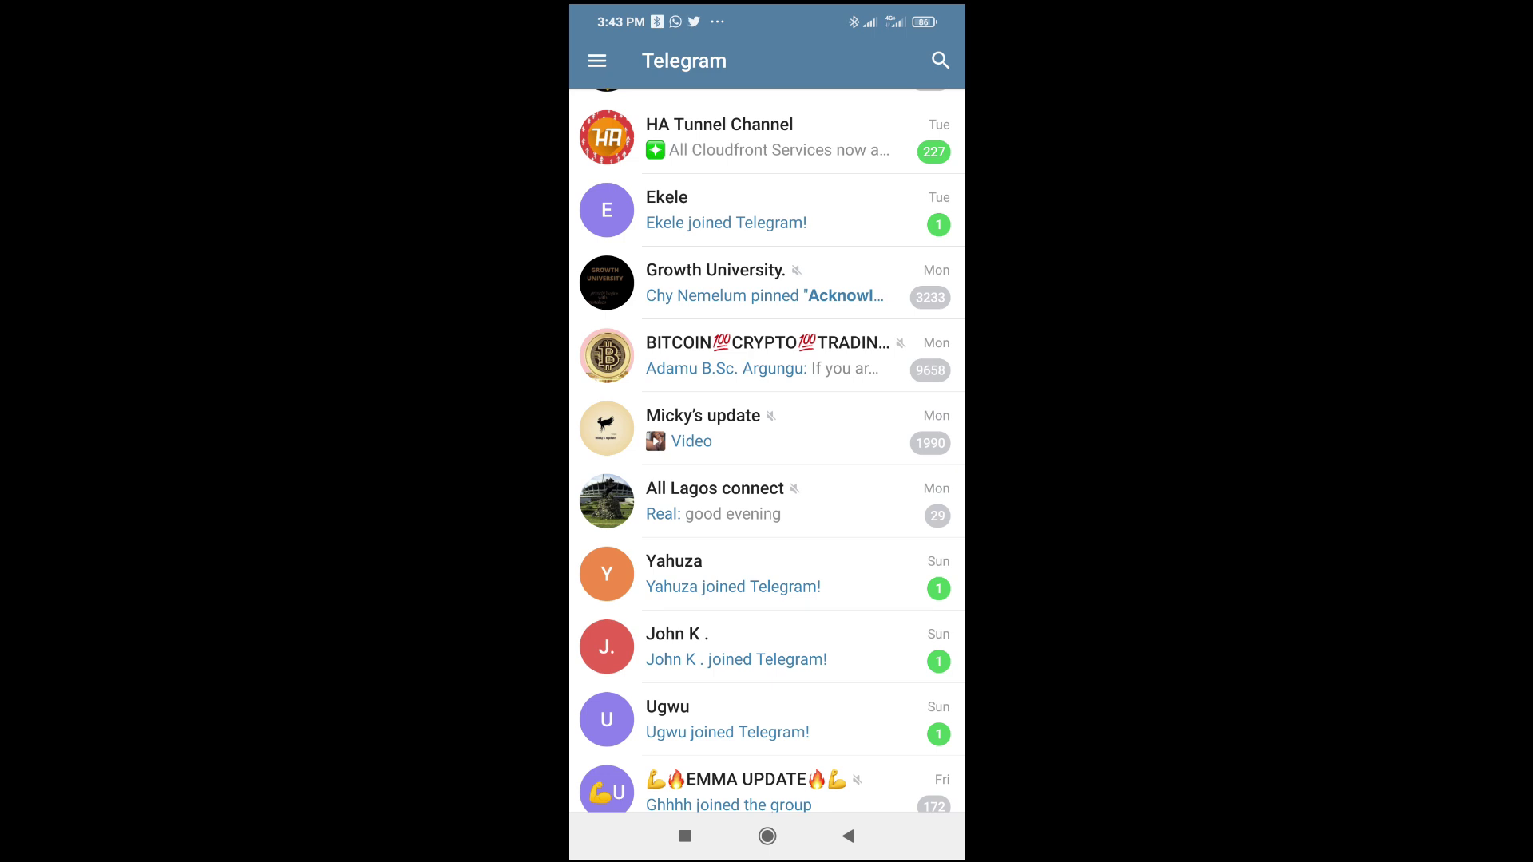
# Step: Open the Micky's update group chat from the chat list
pyautogui.click(743, 428)
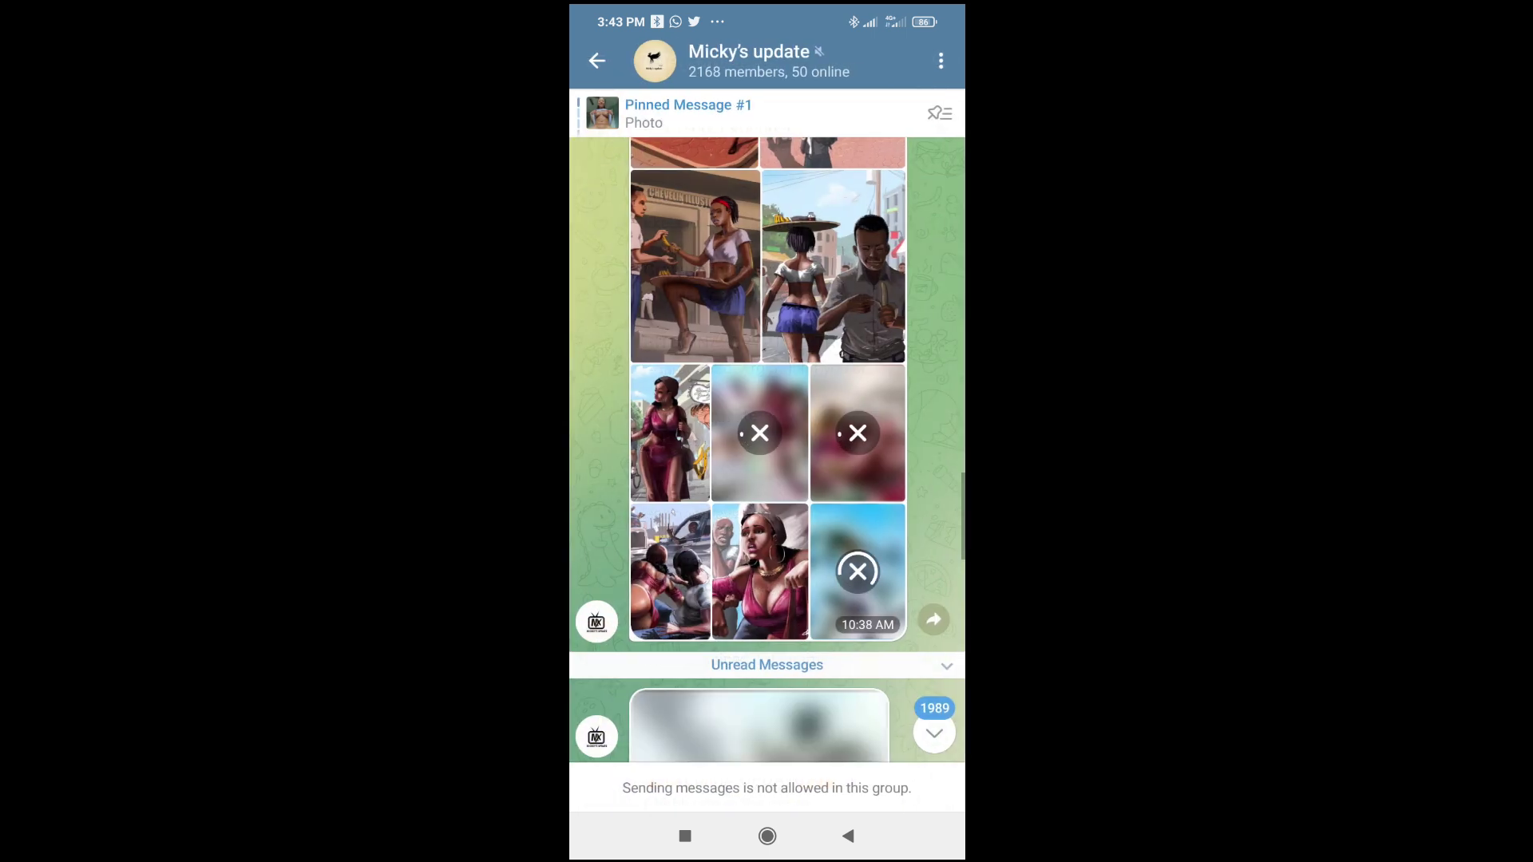
pyautogui.scroll(5, 832, 509)
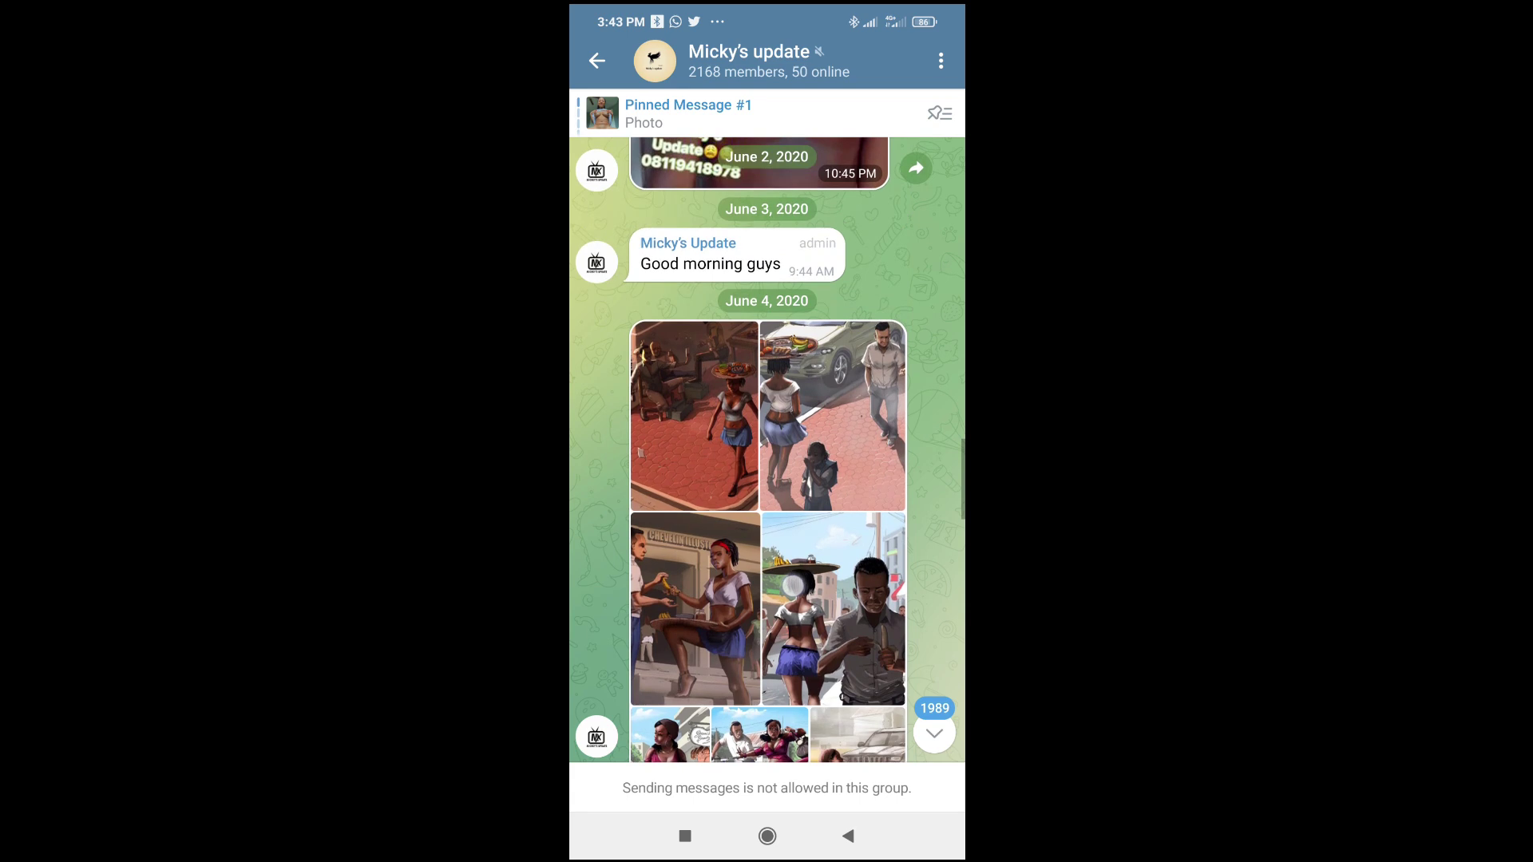
pyautogui.scroll(3, 767, 450)
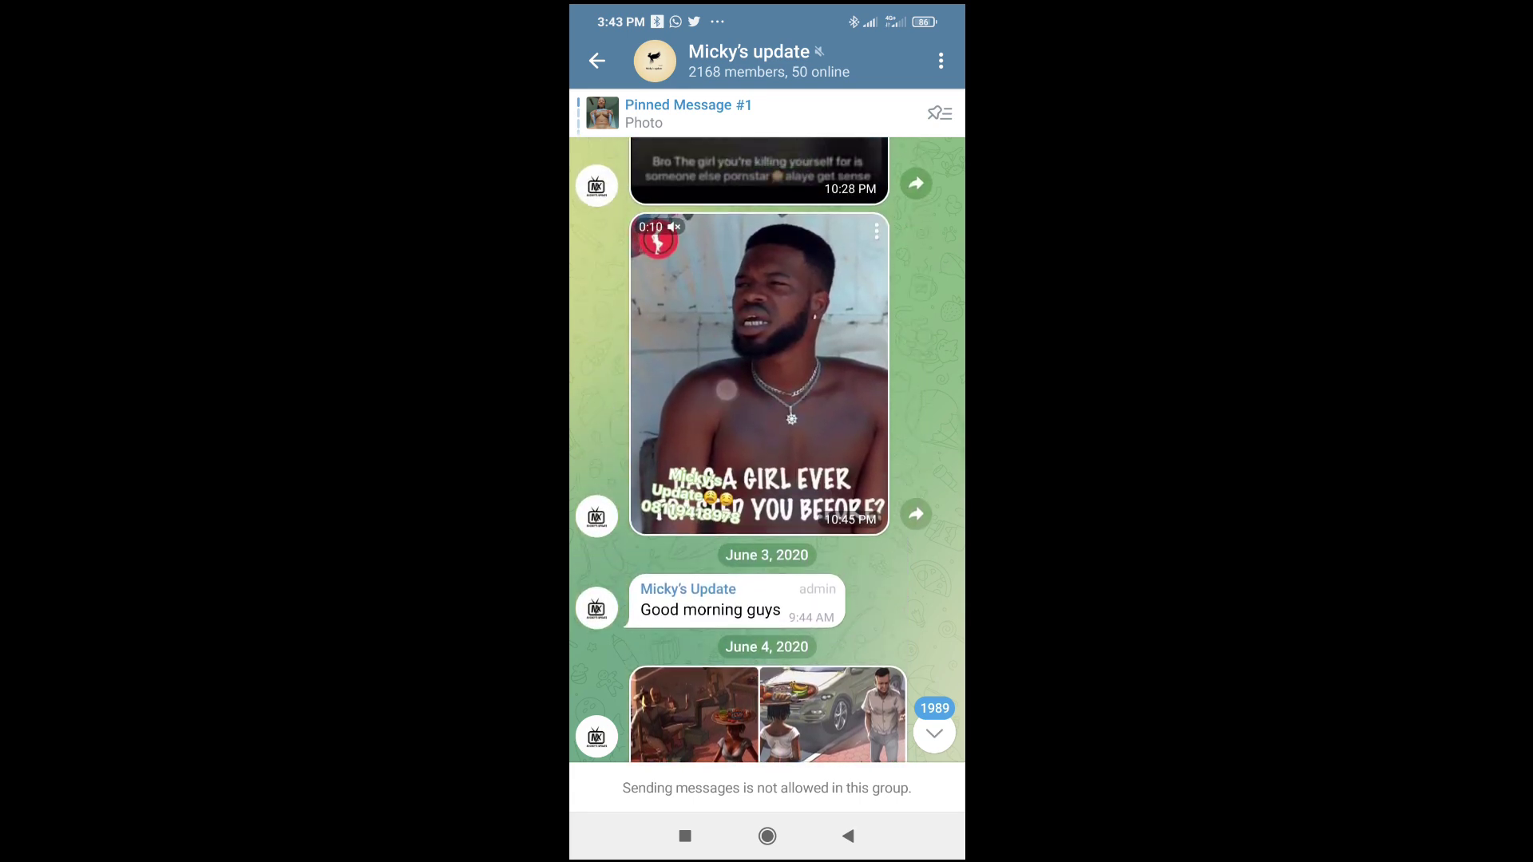
pyautogui.click(760, 359)
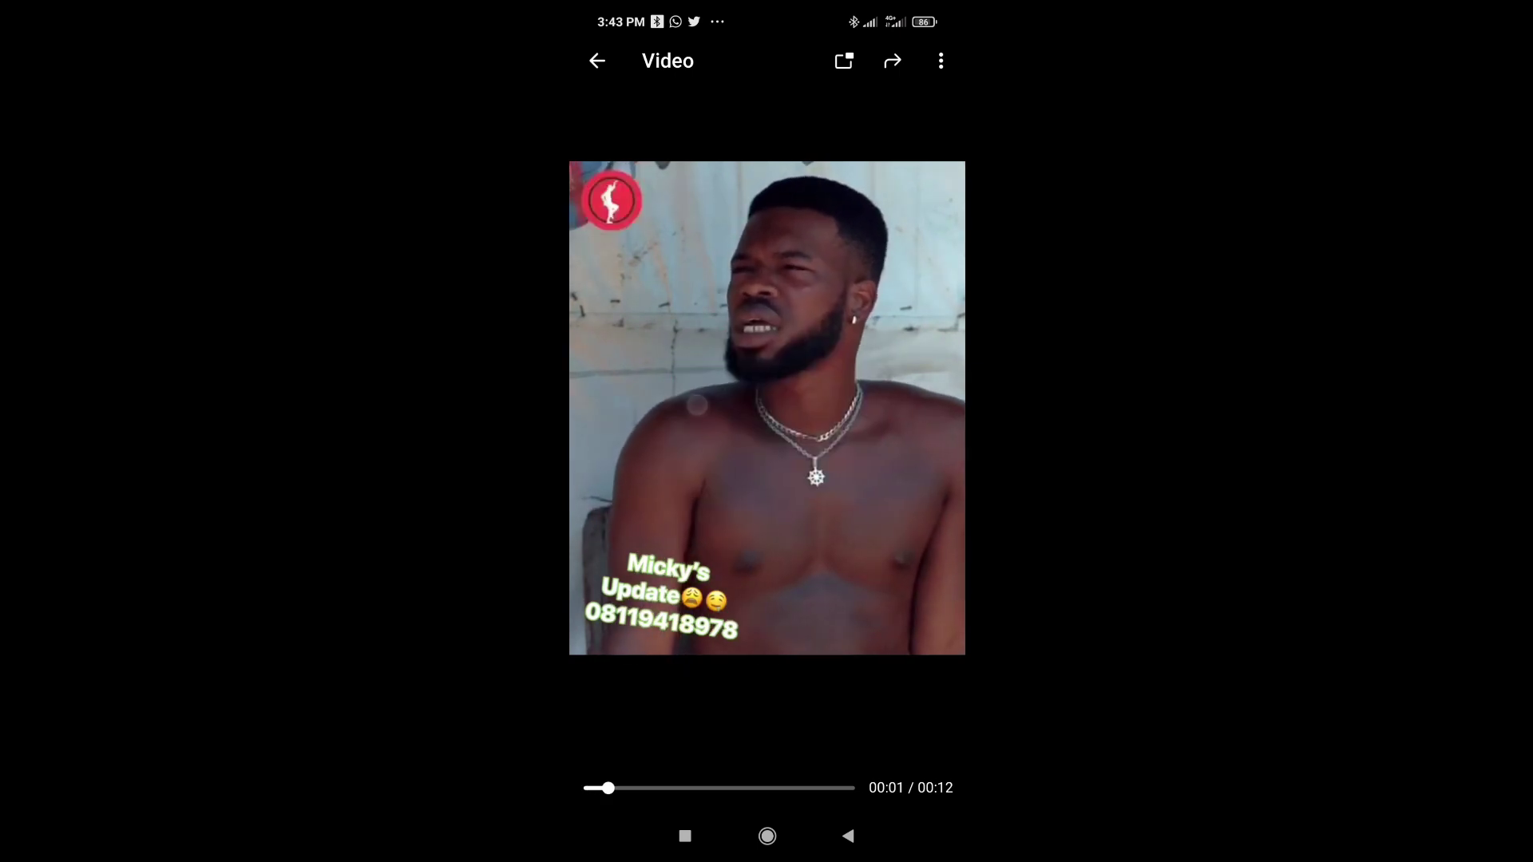
pyautogui.click(849, 835)
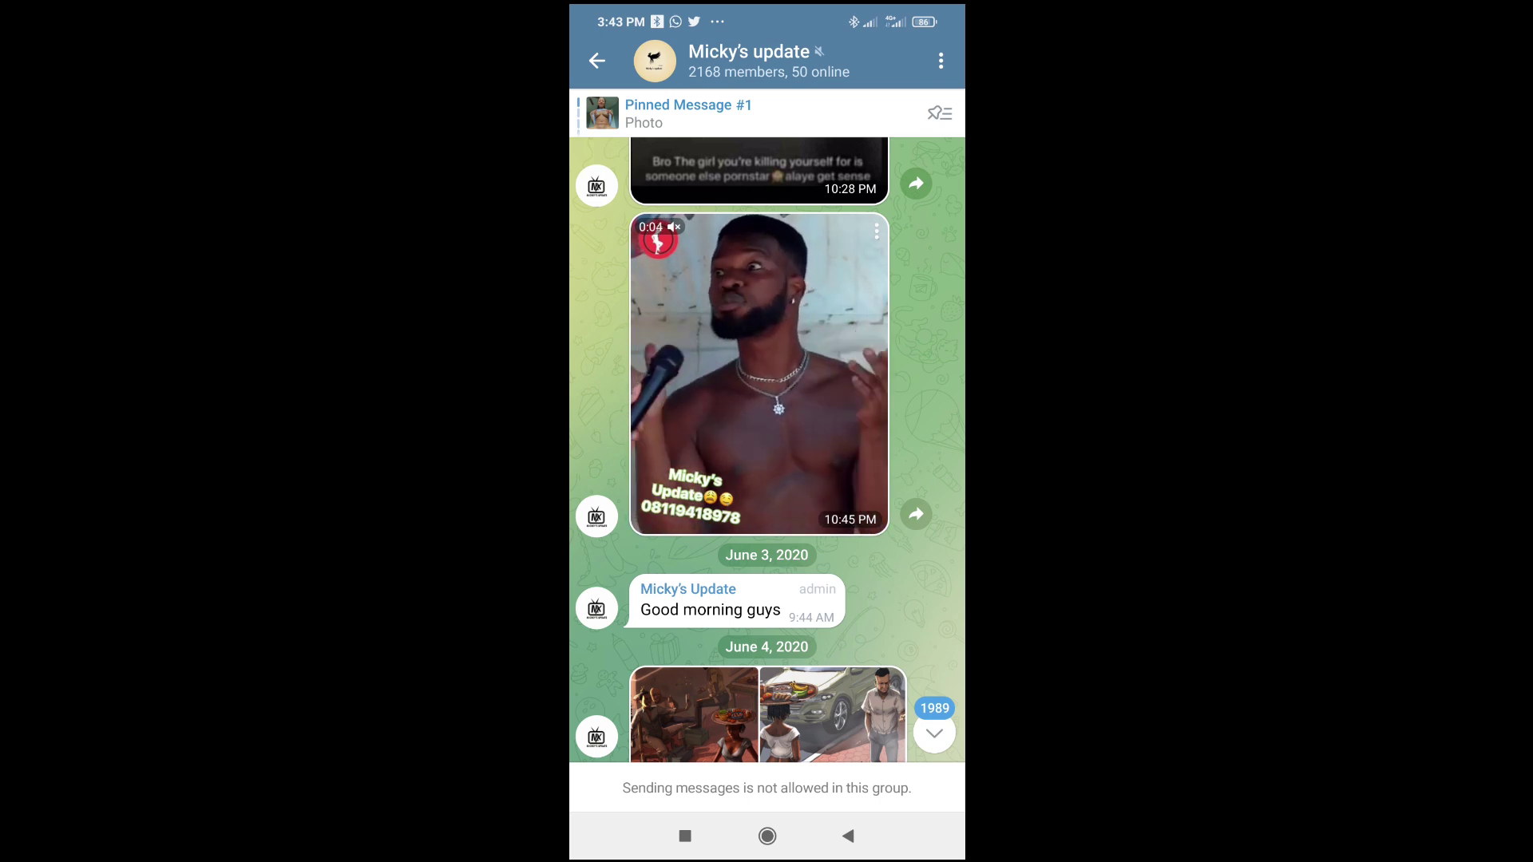
# Step: Copy the video message's link via its three-dot menu's Copy Link option
pyautogui.click(875, 229)
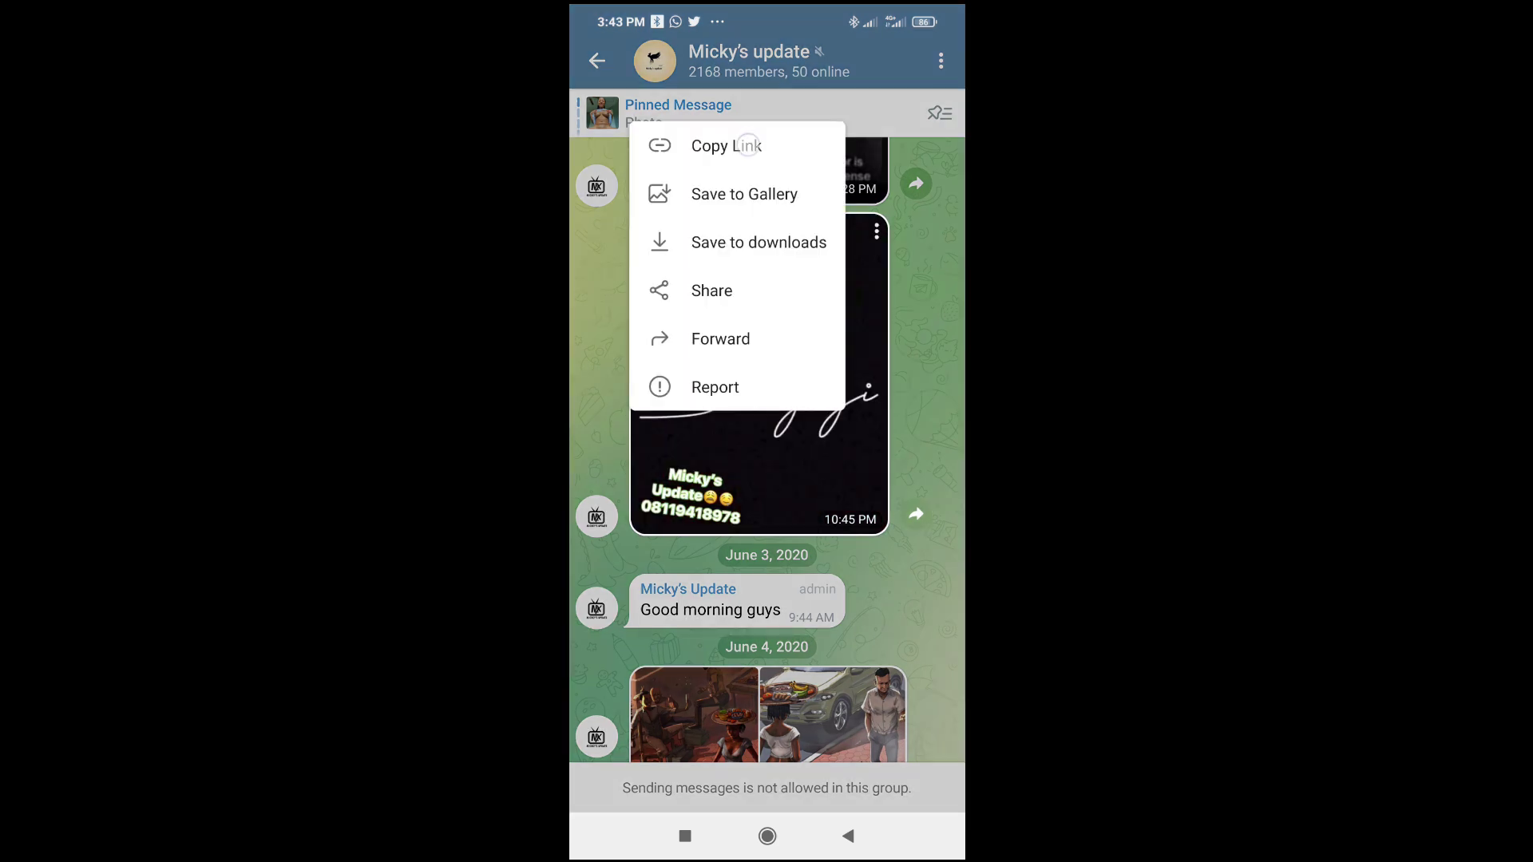
pyautogui.click(725, 144)
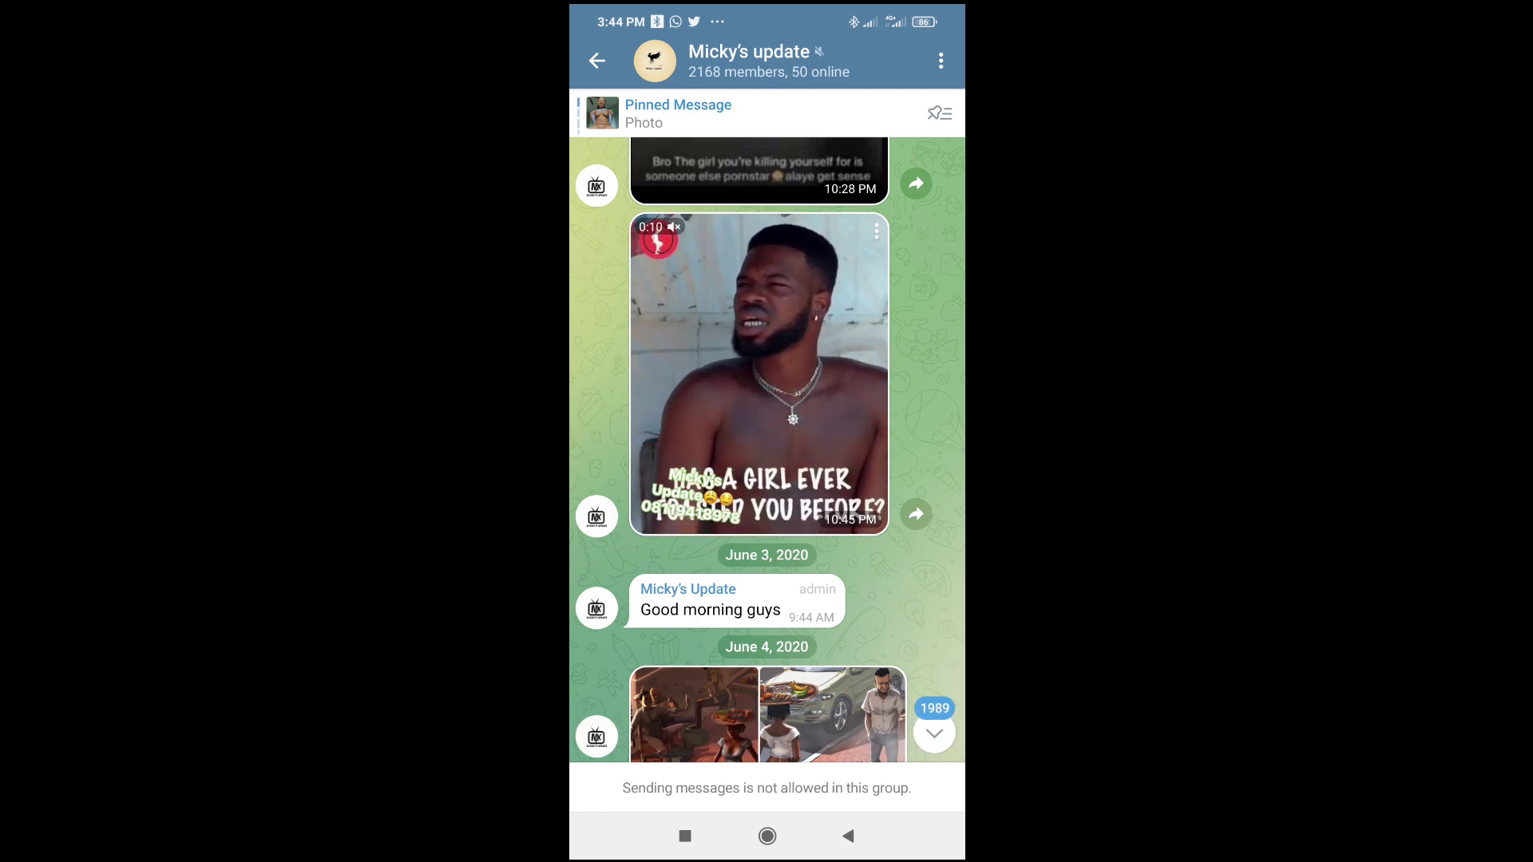
pyautogui.press('Escape')
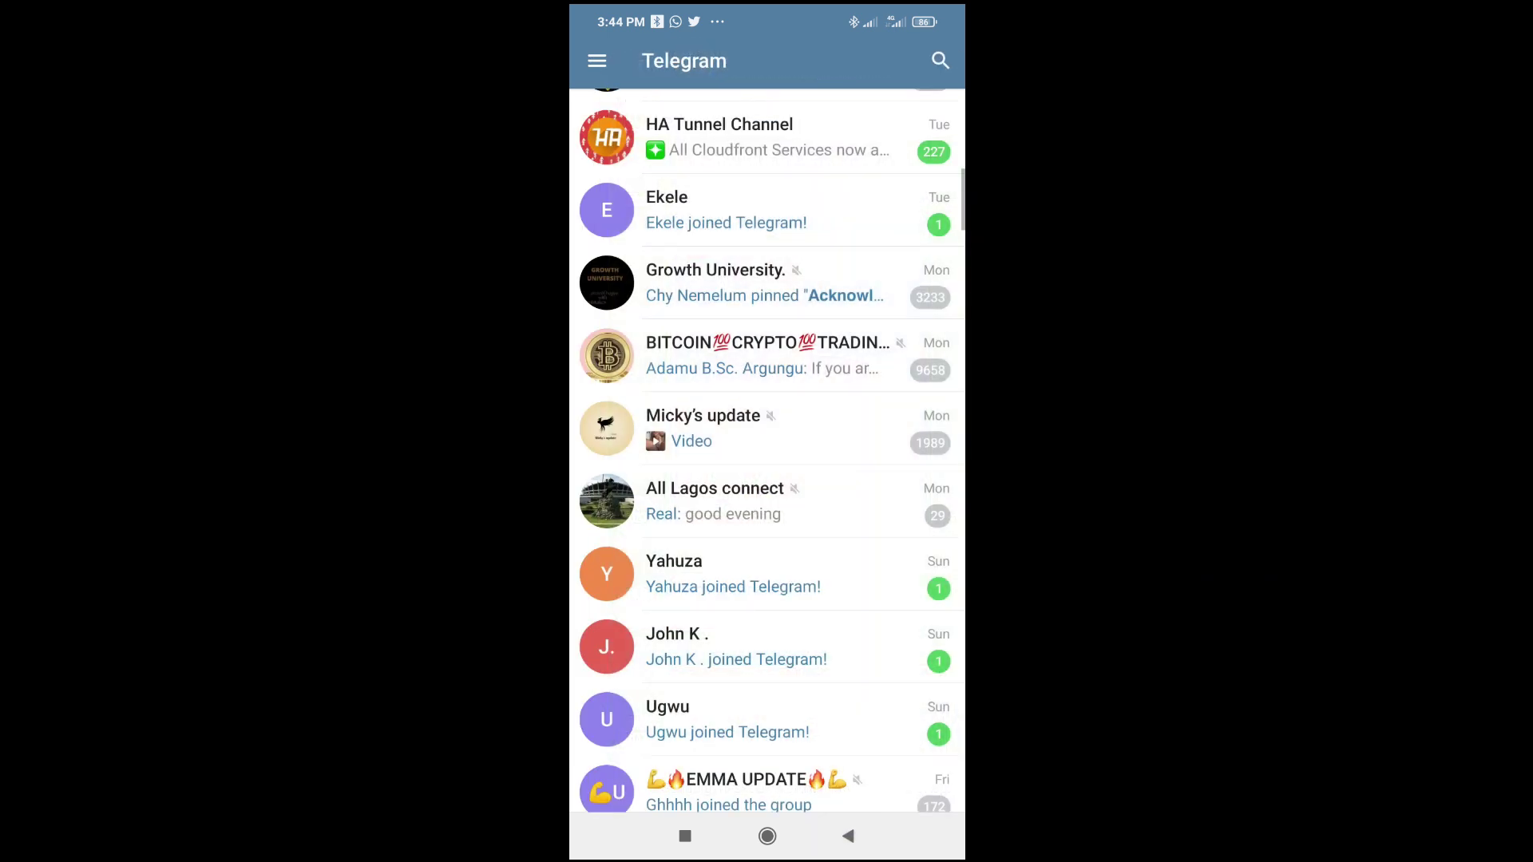